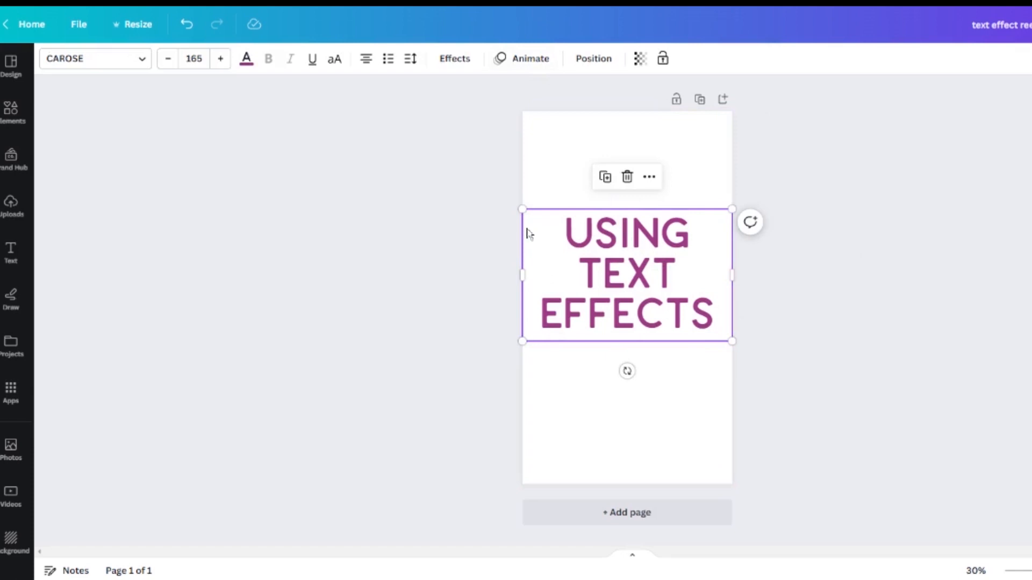
# Apply the Shadow effect to the "USING TEXT EFFECTS" text and color the shadow dark blue from the logo colors
pyautogui.click(455, 60)
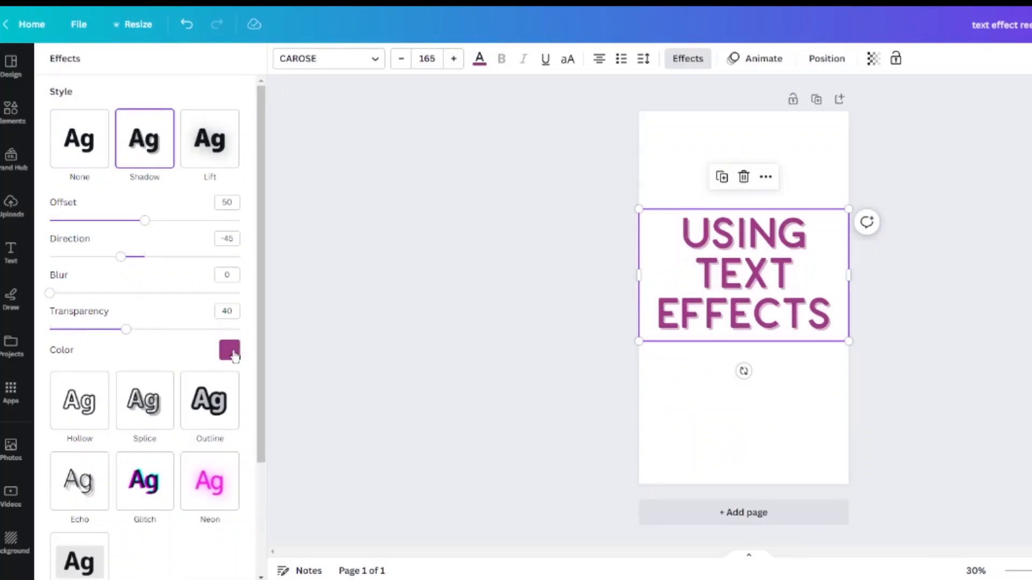
pyautogui.click(233, 354)
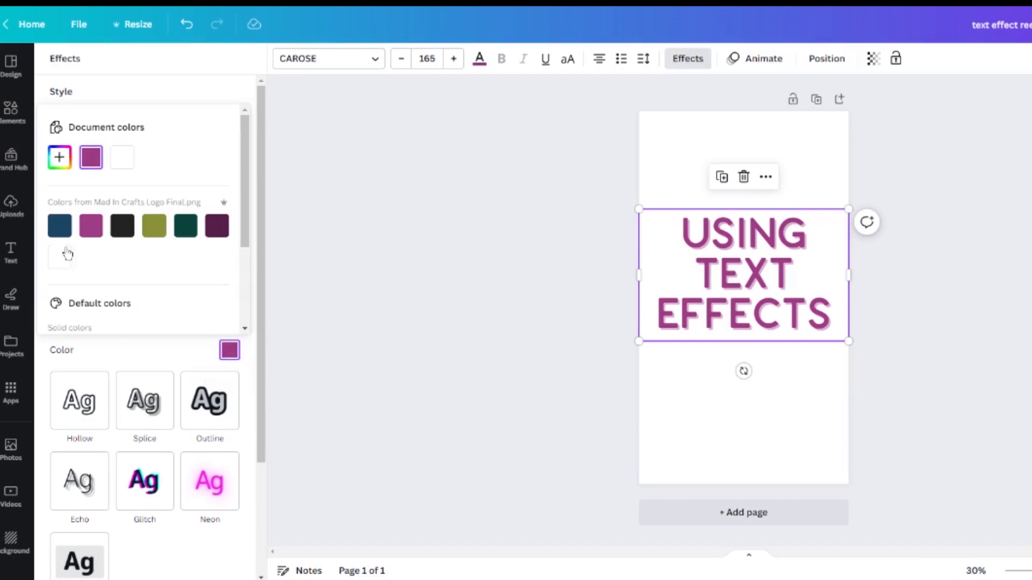
pyautogui.click(61, 227)
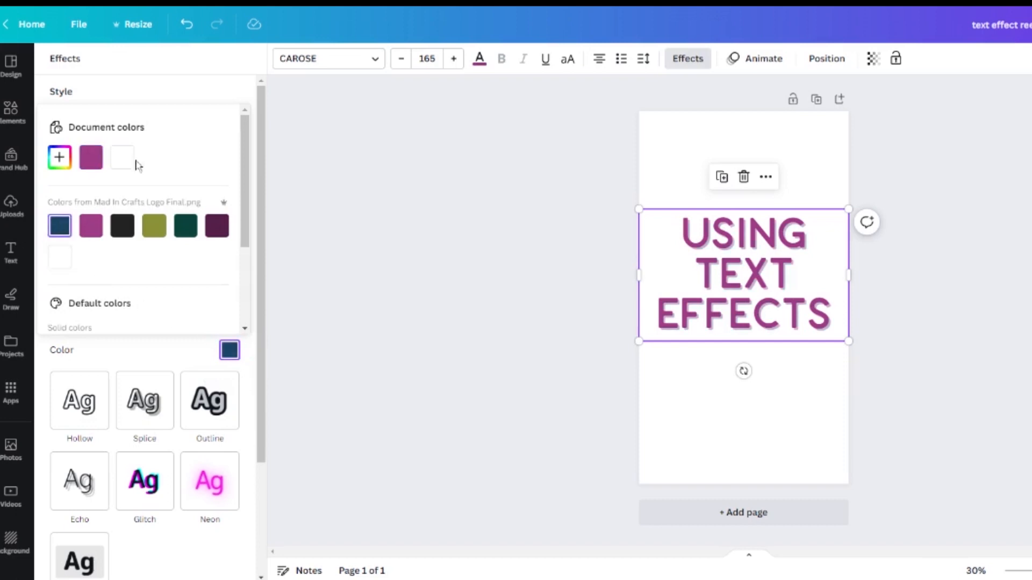
pyautogui.click(209, 85)
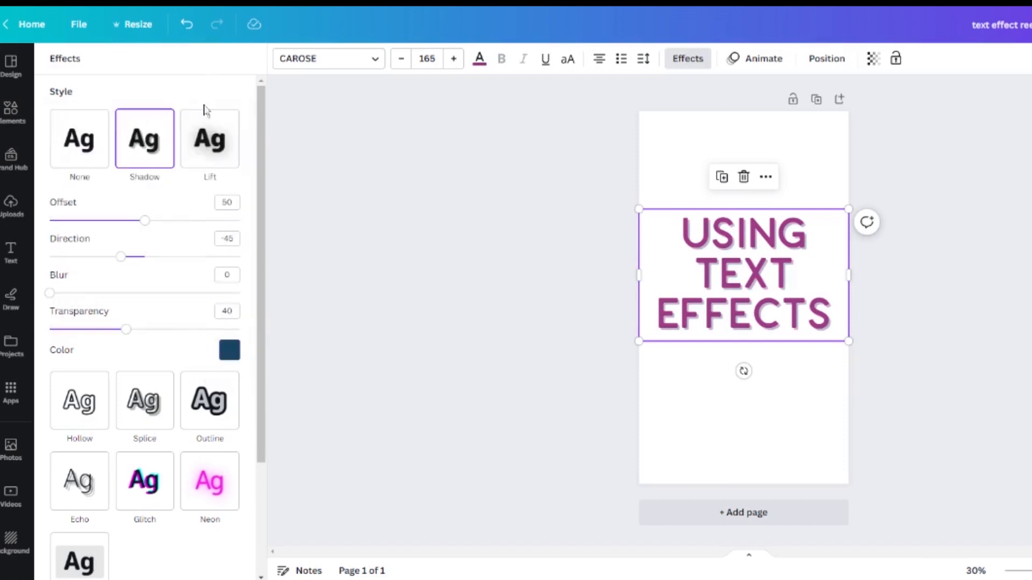
# Set the text shadow's offset to 100, direction to -31, blur to 11 and transparency to 12
pyautogui.moveTo(151, 226); pyautogui.dragTo(250, 222)
pyautogui.moveTo(119, 259)
pyautogui.mouseDown()
pyautogui.moveTo(111, 257)
pyautogui.moveTo(236, 263)
pyautogui.moveTo(87, 258)
pyautogui.moveTo(232, 272)
pyautogui.moveTo(92, 263)
pyautogui.moveTo(127, 275)
pyautogui.moveTo(197, 272)
pyautogui.moveTo(132, 263)
pyautogui.mouseUp()
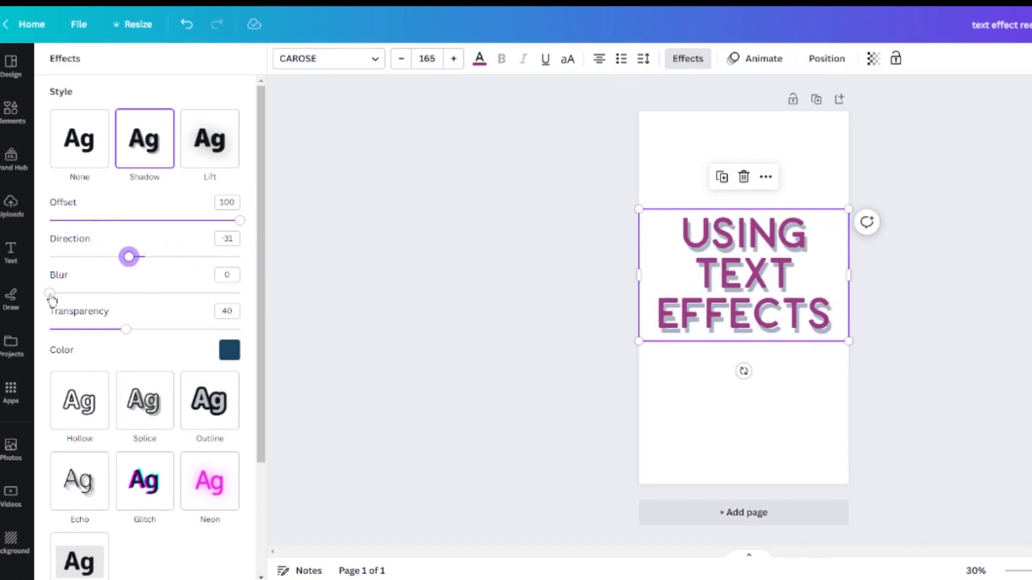
pyautogui.moveTo(51, 296); pyautogui.dragTo(73, 294)
pyautogui.moveTo(128, 330); pyautogui.dragTo(74, 334)
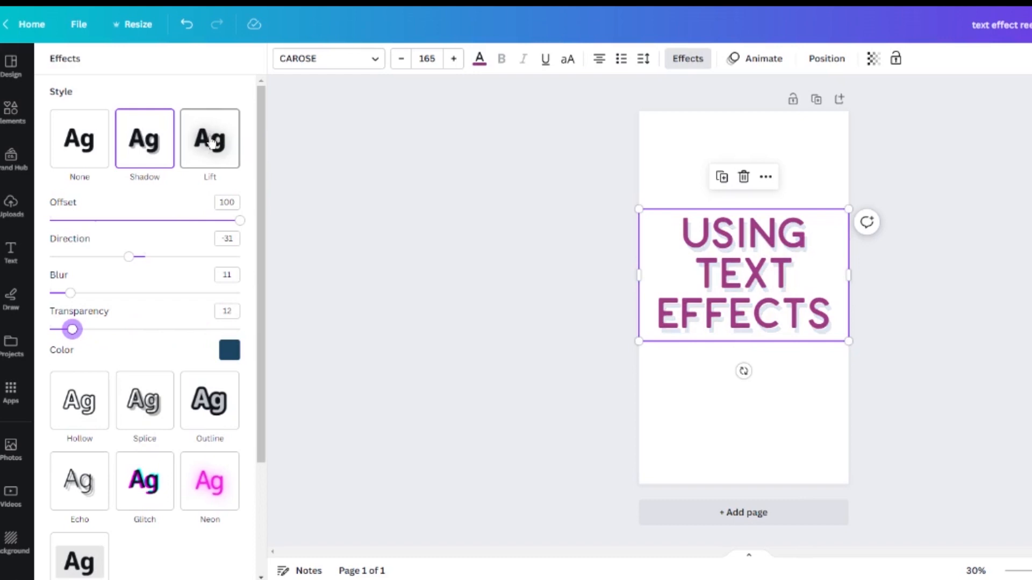
# Try the Lift effect on the text at intensity 50, and switch it to Hollow with thickness 45
pyautogui.click(212, 143)
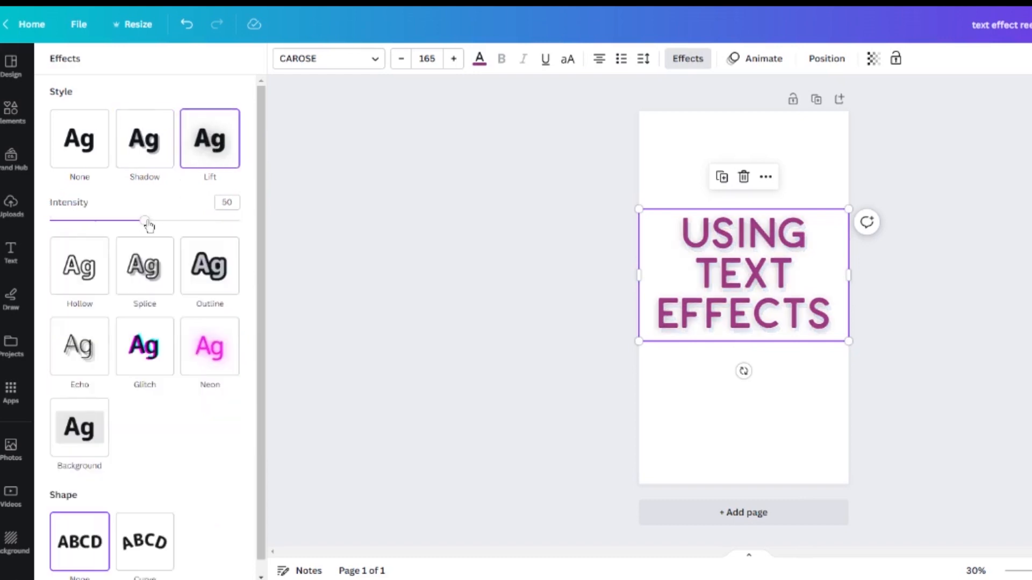
pyautogui.moveTo(148, 225)
pyautogui.mouseDown()
pyautogui.moveTo(193, 221)
pyautogui.moveTo(87, 221)
pyautogui.moveTo(228, 221)
pyautogui.moveTo(188, 238)
pyautogui.moveTo(71, 237)
pyautogui.moveTo(189, 234)
pyautogui.moveTo(147, 235)
pyautogui.mouseUp()
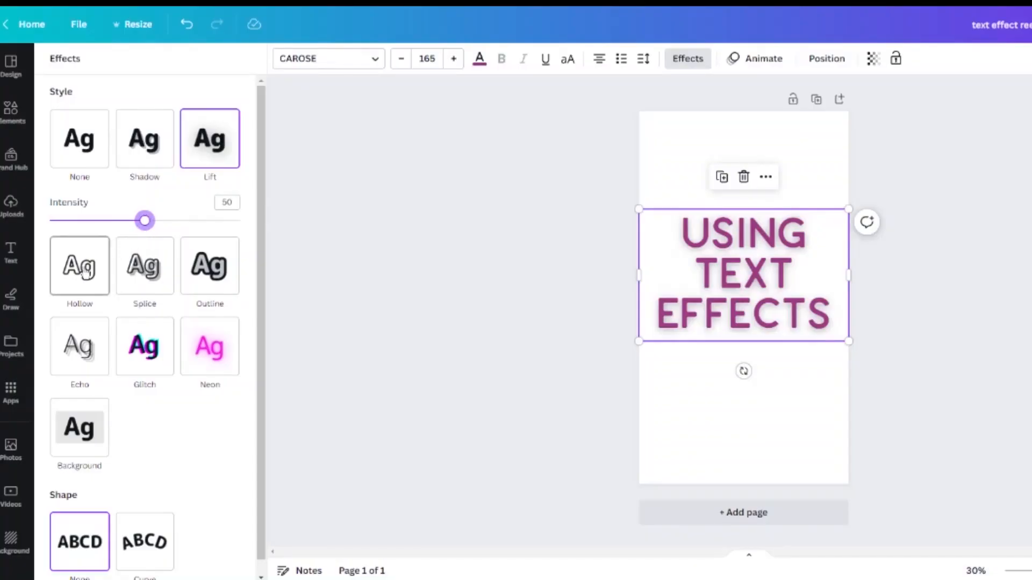
pyautogui.click(86, 268)
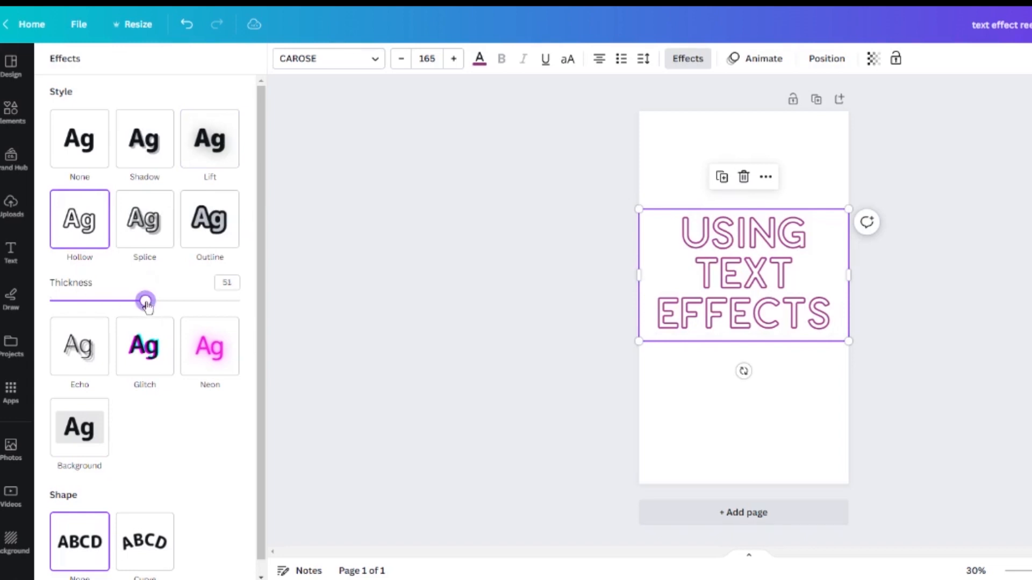
pyautogui.moveTo(146, 302)
pyautogui.mouseDown()
pyautogui.moveTo(239, 301)
pyautogui.moveTo(80, 300)
pyautogui.moveTo(215, 300)
pyautogui.moveTo(135, 300)
pyautogui.mouseUp()
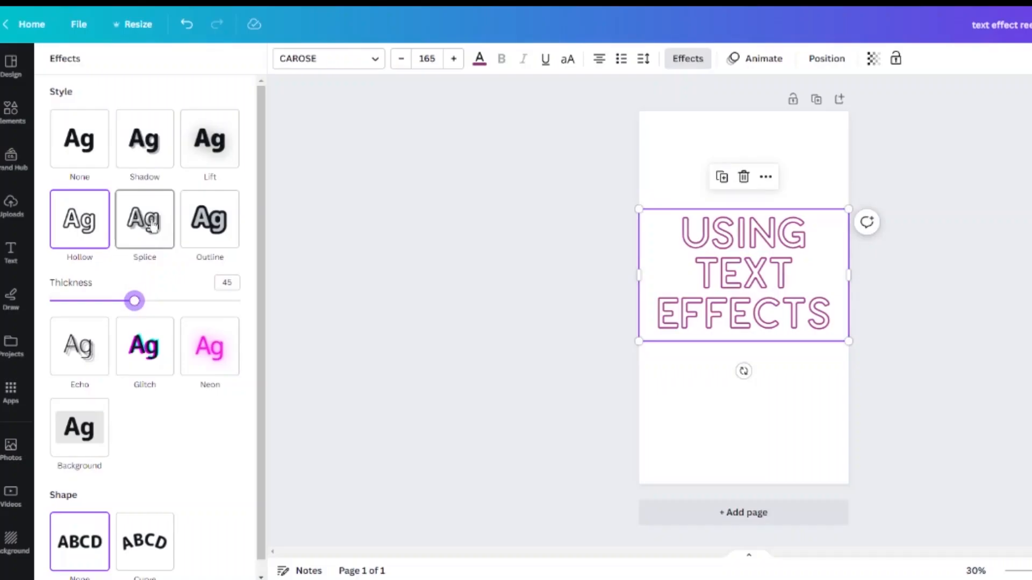
# Apply the Splice effect to the text with thickness 49, offset 54, direction 0 and the dark blue color #1a4462
pyautogui.click(152, 226)
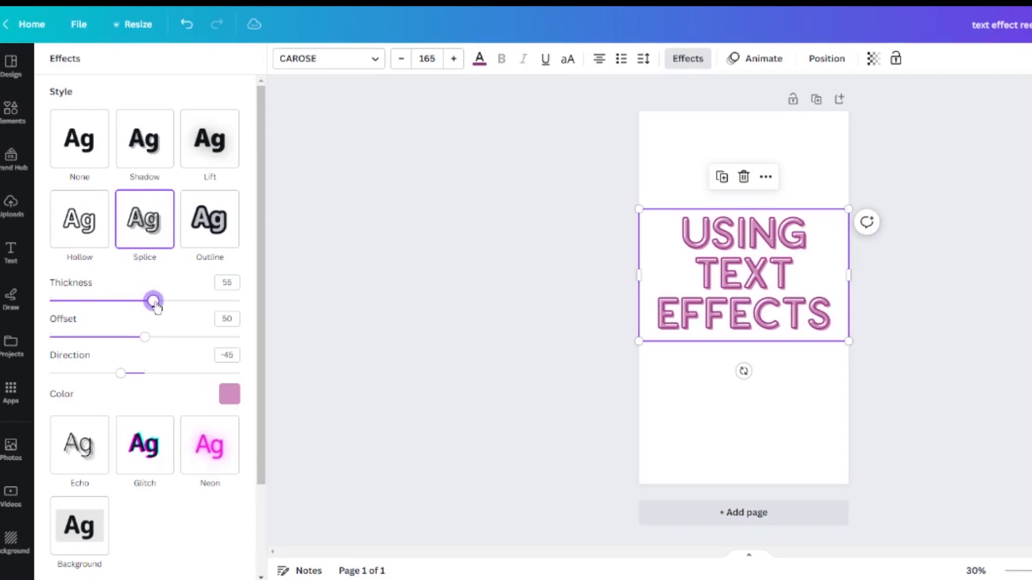
pyautogui.moveTo(156, 306); pyautogui.dragTo(155, 334)
pyautogui.moveTo(122, 380); pyautogui.dragTo(144, 375)
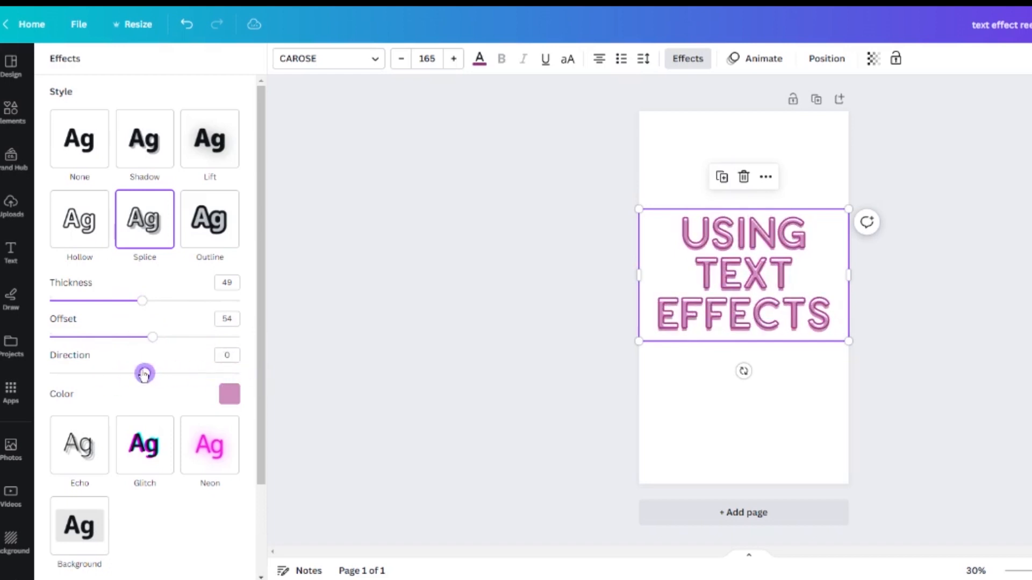
pyautogui.click(229, 395)
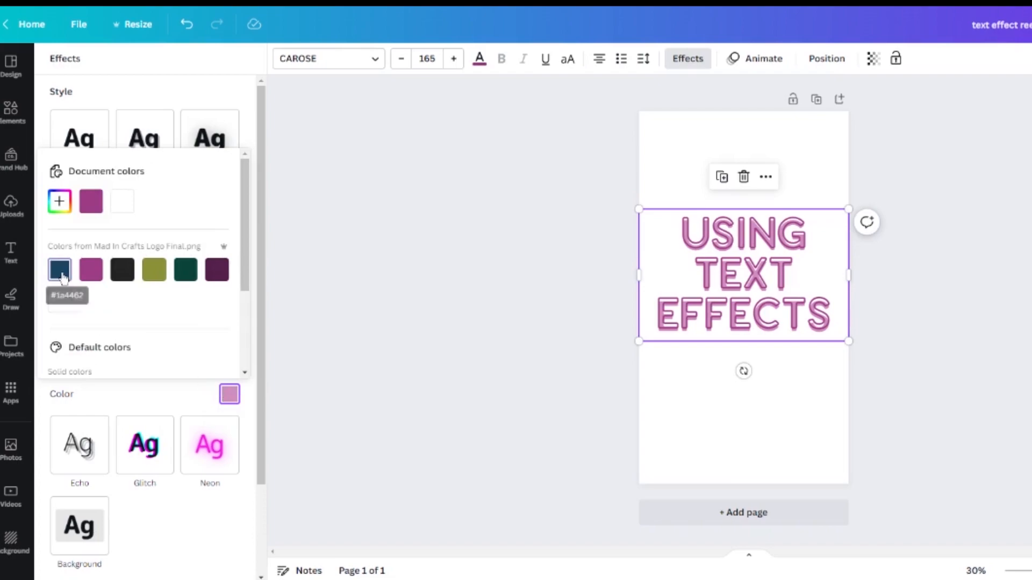
pyautogui.click(62, 273)
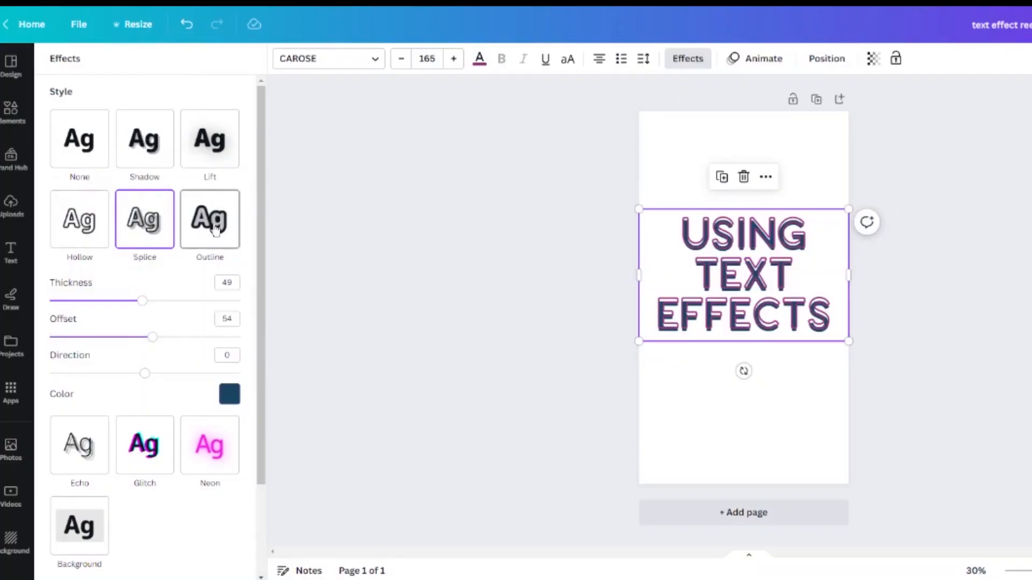
# Apply the Outline effect to the text with thickness 98 and the dark blue logo color
pyautogui.click(215, 231)
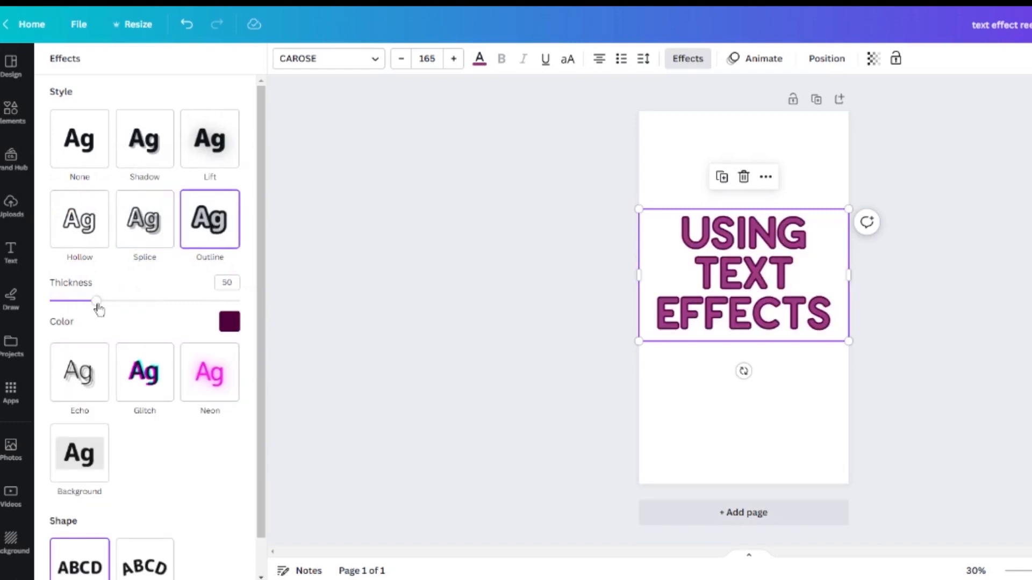
pyautogui.moveTo(100, 306); pyautogui.dragTo(143, 300)
pyautogui.click(230, 322)
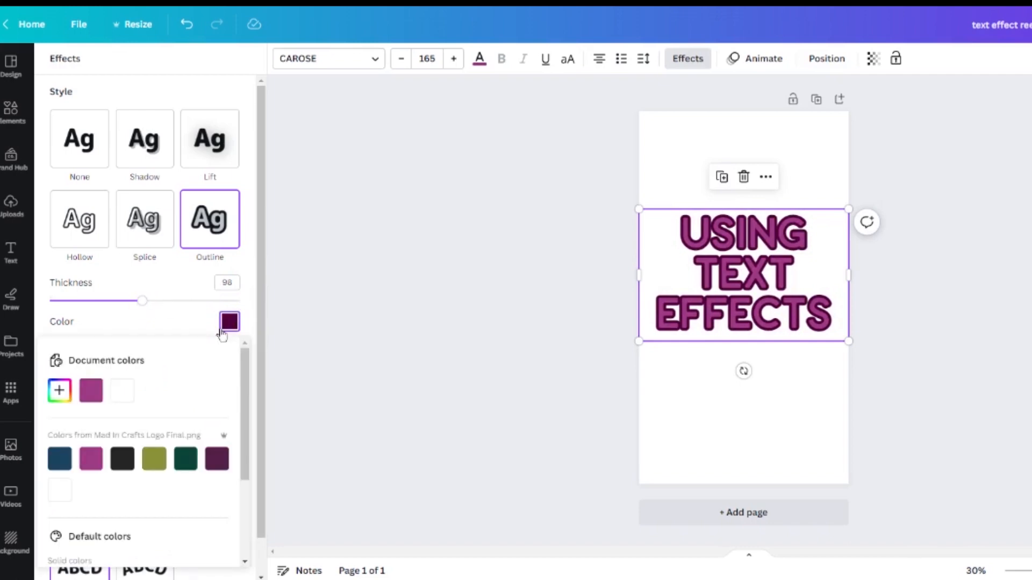
pyautogui.click(62, 462)
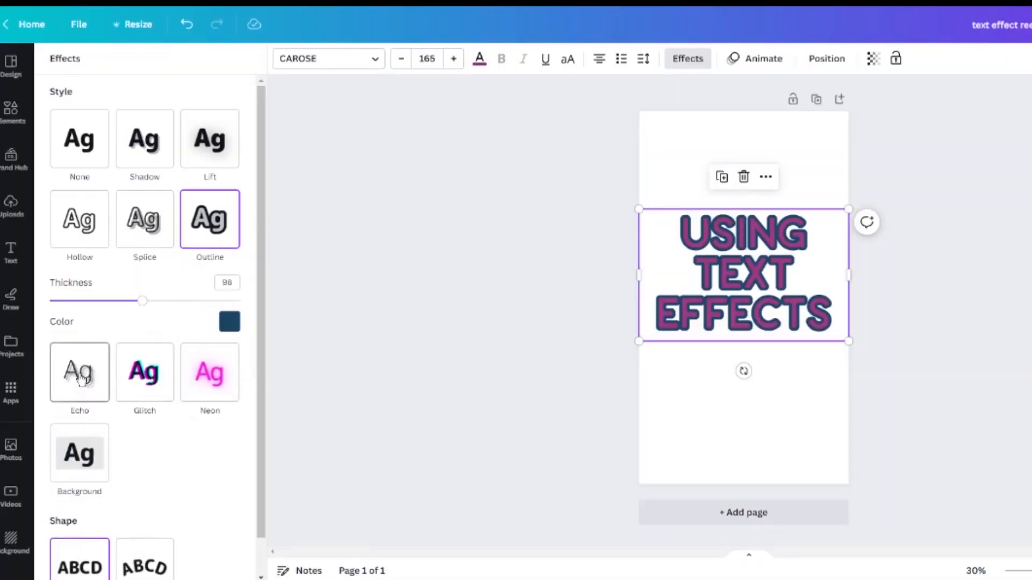
# Apply the Echo effect to the text with offset 45, direction -16 and the dark blue logo color
pyautogui.click(81, 379)
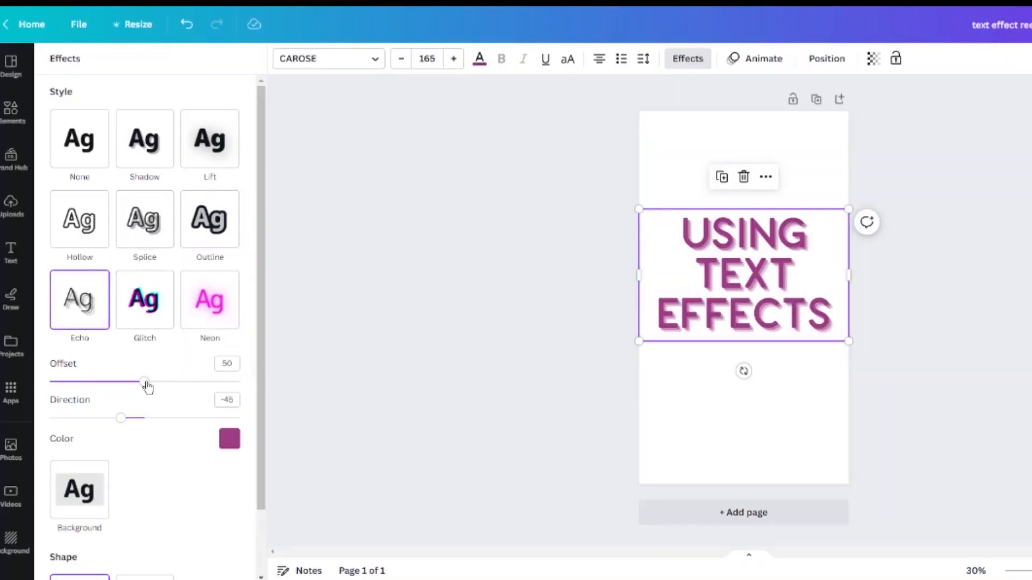
pyautogui.moveTo(149, 383)
pyautogui.mouseDown()
pyautogui.moveTo(289, 388)
pyautogui.moveTo(106, 385)
pyautogui.moveTo(135, 387)
pyautogui.mouseUp()
pyautogui.moveTo(124, 422); pyautogui.dragTo(139, 440)
pyautogui.click(228, 441)
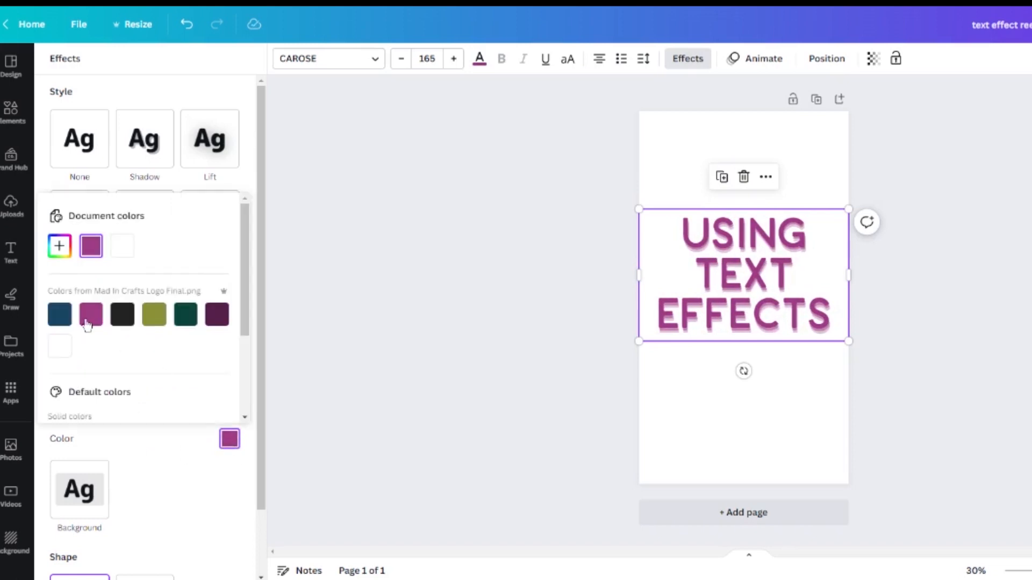
pyautogui.click(60, 318)
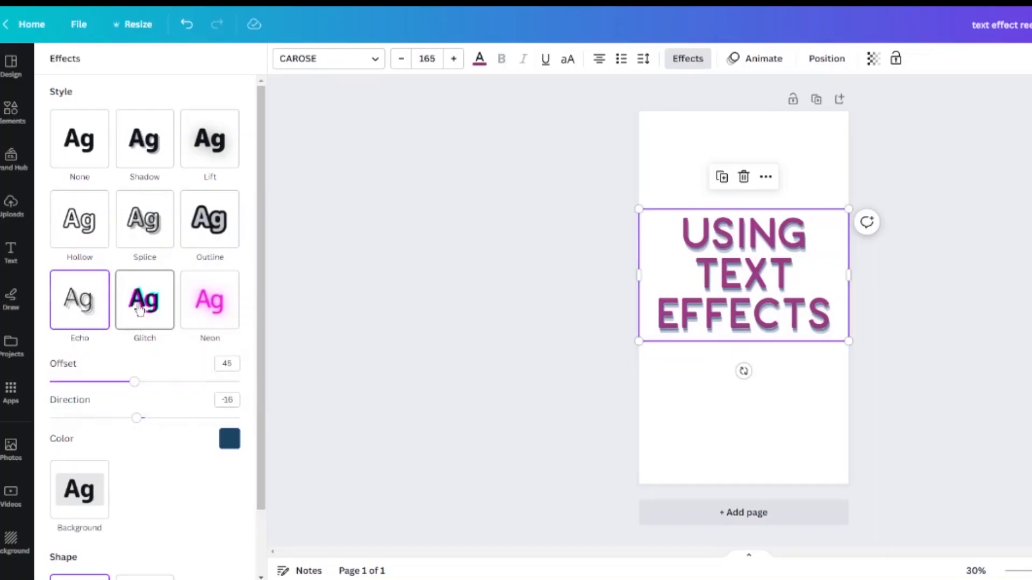
# Apply the Glitch effect with offset 34, direction -33 and the cyan-magenta colors, and switch the text to Neon at intensity 100
pyautogui.click(141, 310)
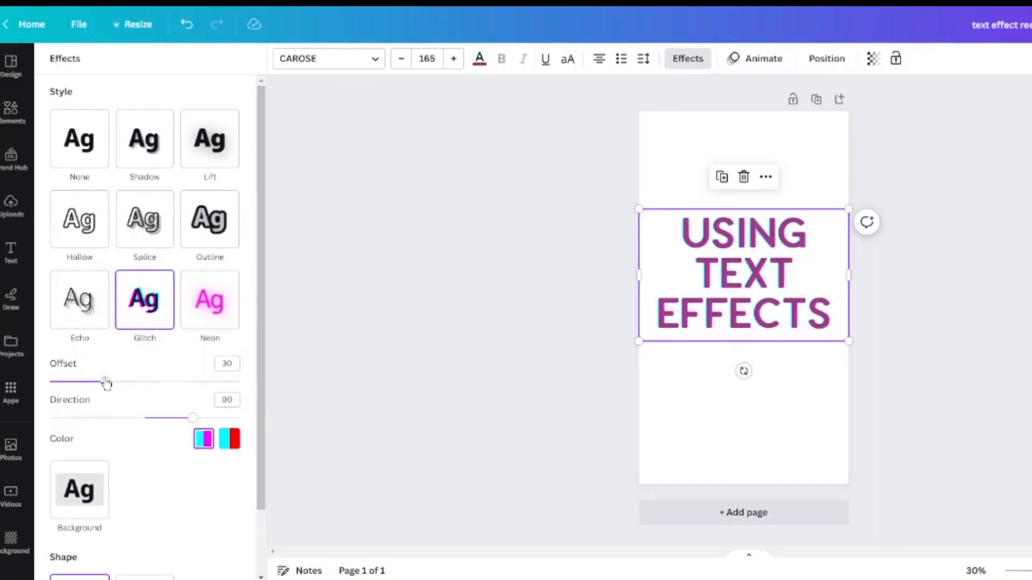
pyautogui.moveTo(106, 382)
pyautogui.mouseDown()
pyautogui.moveTo(210, 382)
pyautogui.moveTo(71, 382)
pyautogui.moveTo(228, 394)
pyautogui.moveTo(116, 391)
pyautogui.mouseUp()
pyautogui.moveTo(193, 418); pyautogui.dragTo(127, 417)
pyautogui.click(230, 445)
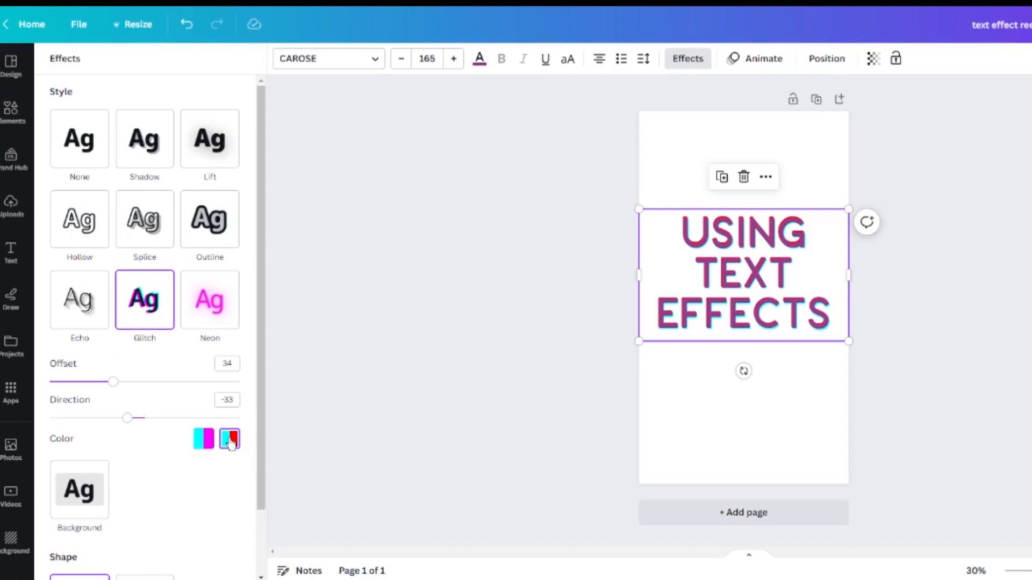
pyautogui.click(207, 444)
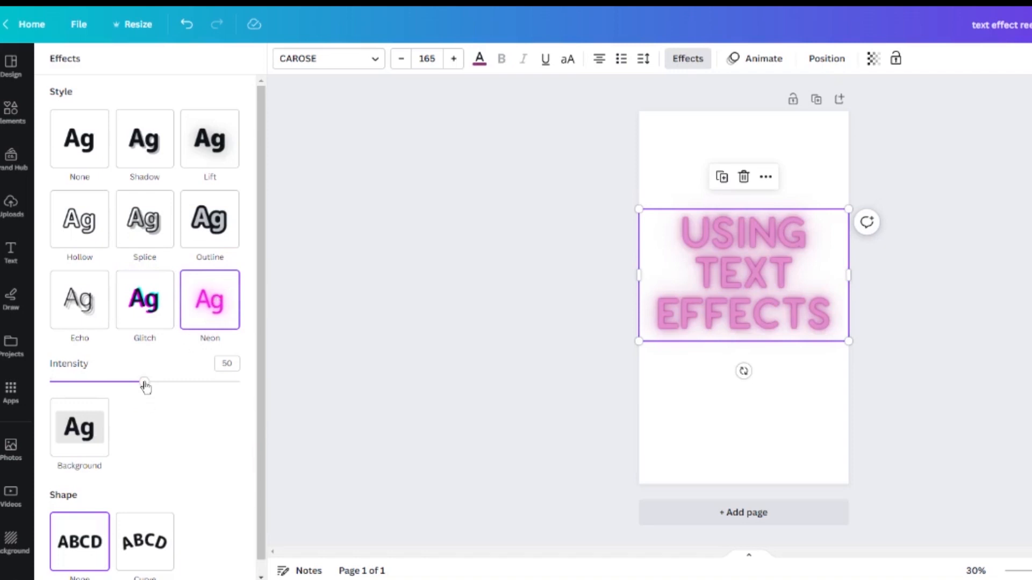
pyautogui.moveTo(145, 386); pyautogui.dragTo(245, 383)
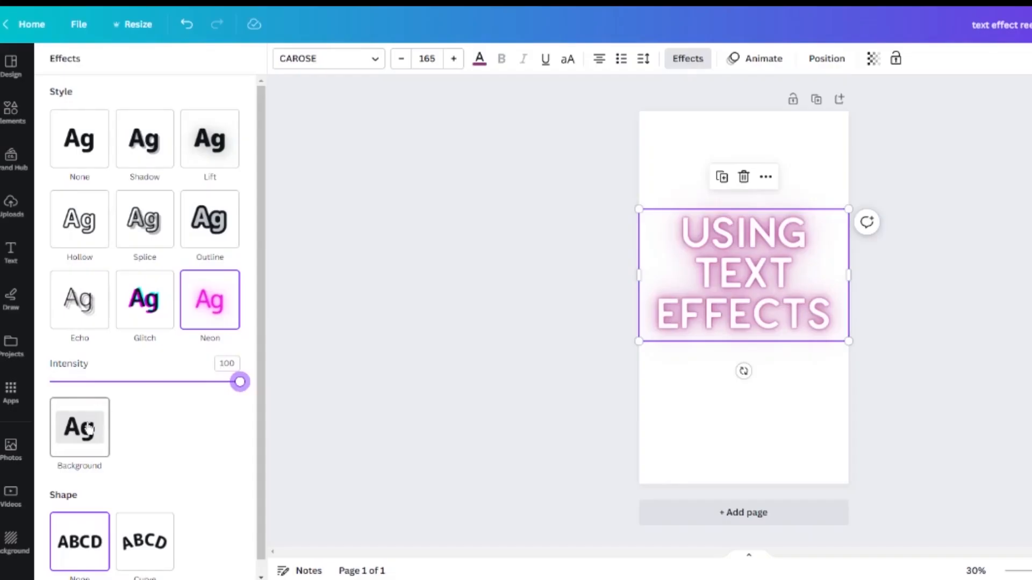
# Apply the Background effect to the text and color the background shape dark blue from the logo colors
pyautogui.click(88, 430)
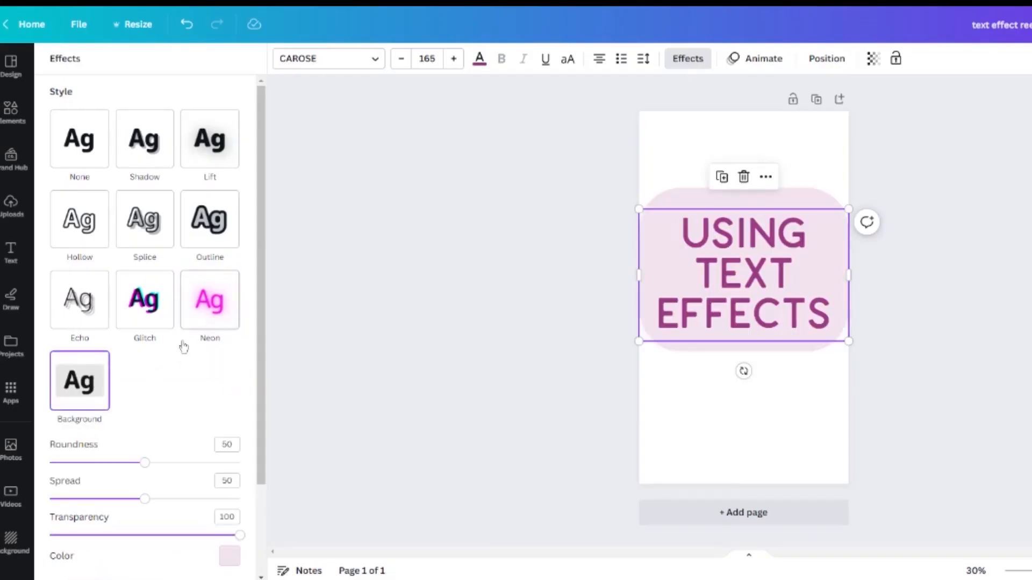
pyautogui.scroll(-3, 183, 347)
pyautogui.click(229, 446)
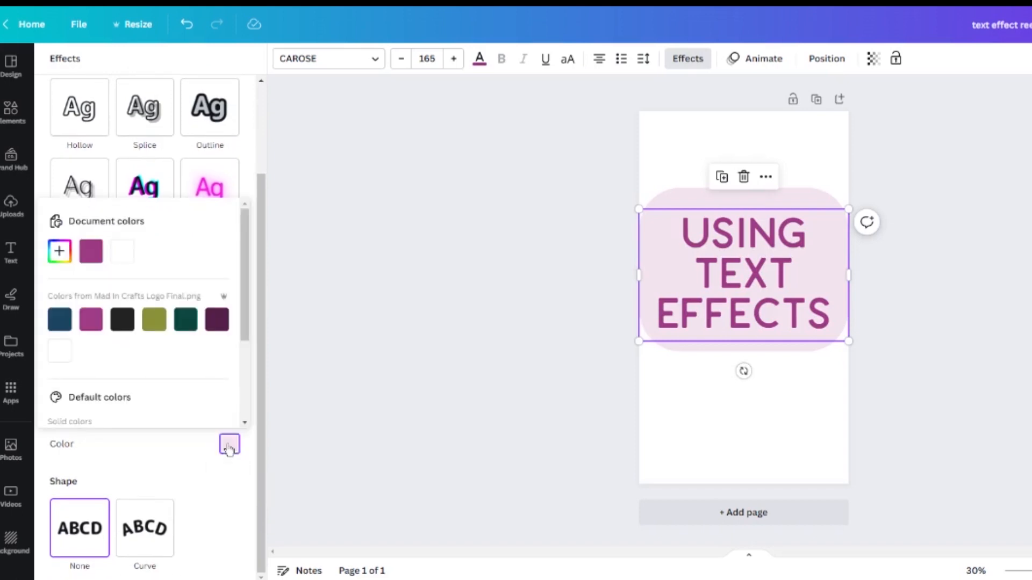
pyautogui.click(60, 321)
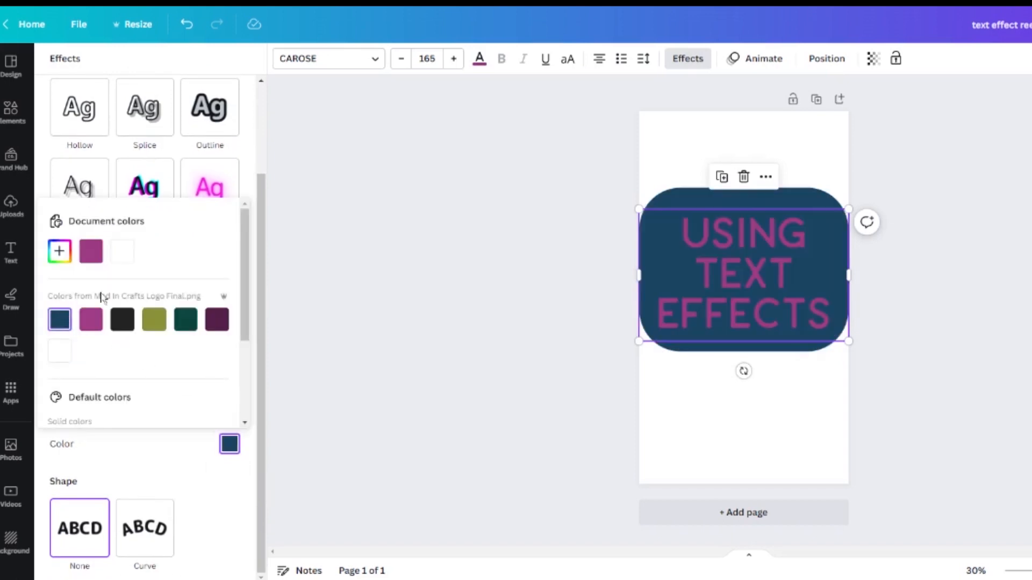
pyautogui.click(248, 179)
# Set the text background's roundness to 44, spread to 24 and transparency to 46
pyautogui.moveTo(146, 353)
pyautogui.mouseDown()
pyautogui.moveTo(221, 352)
pyautogui.moveTo(119, 360)
pyautogui.moveTo(231, 352)
pyautogui.moveTo(134, 352)
pyautogui.mouseUp()
pyautogui.moveTo(149, 396); pyautogui.dragTo(95, 387)
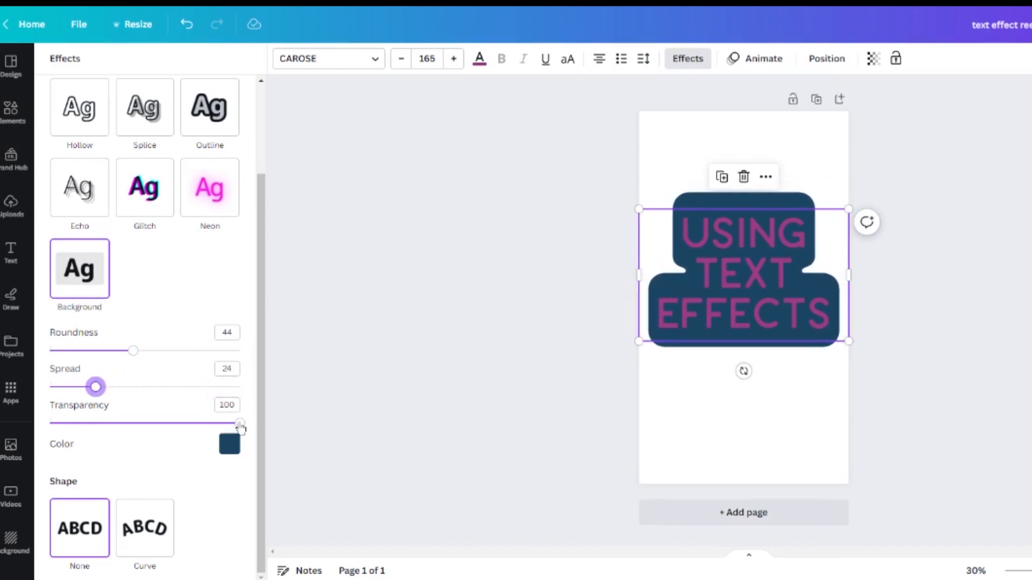
pyautogui.moveTo(240, 425); pyautogui.dragTo(138, 425)
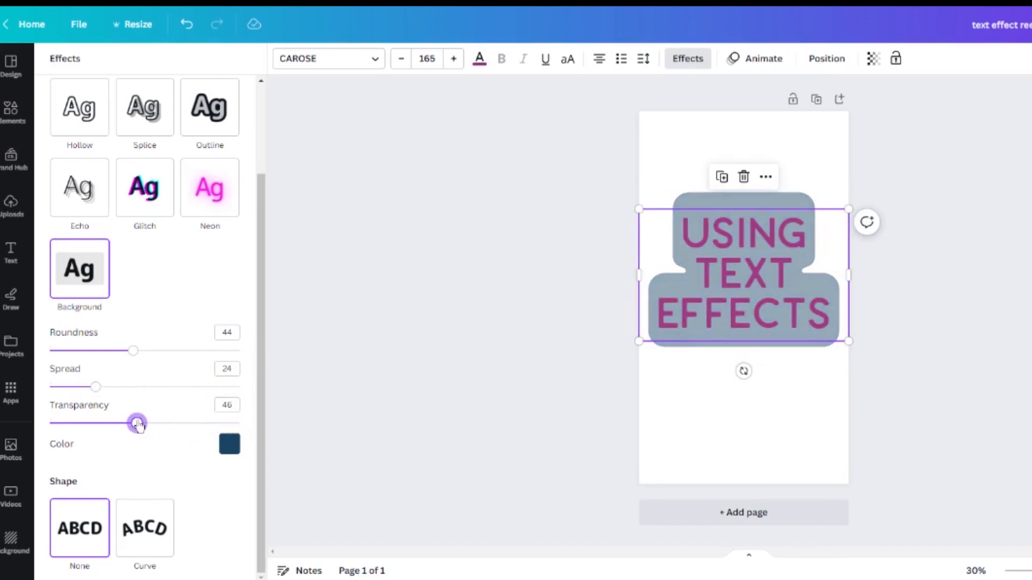